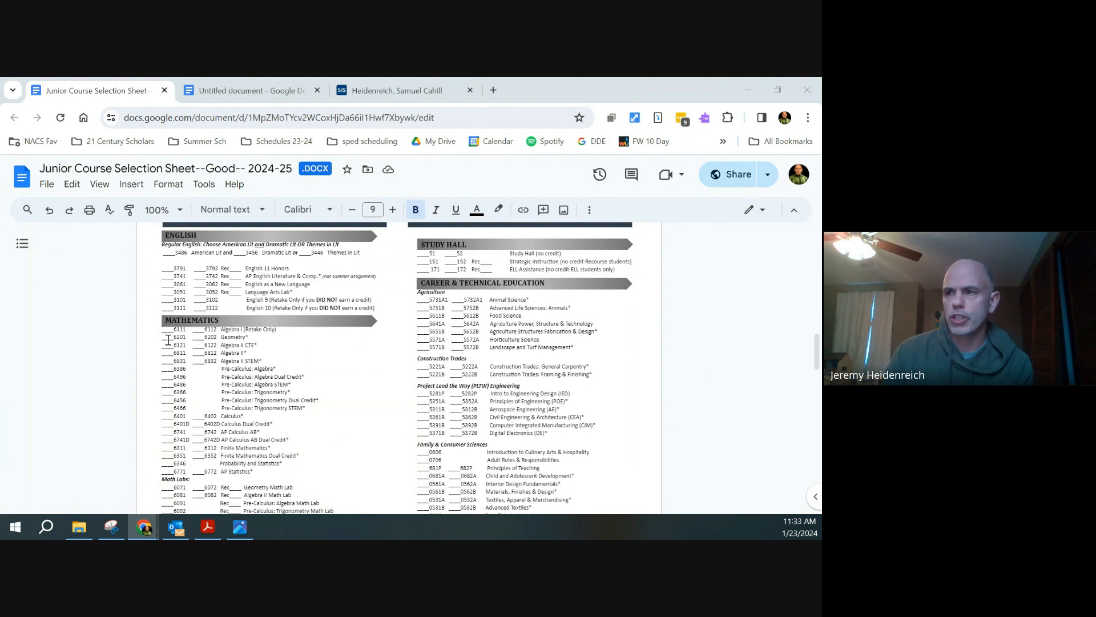
# Highlight the dual-credit United States History course numbers in the junior course selection sheet and view the Class Registration picture in the untitled document
pyautogui.scroll(-5, 237, 394)
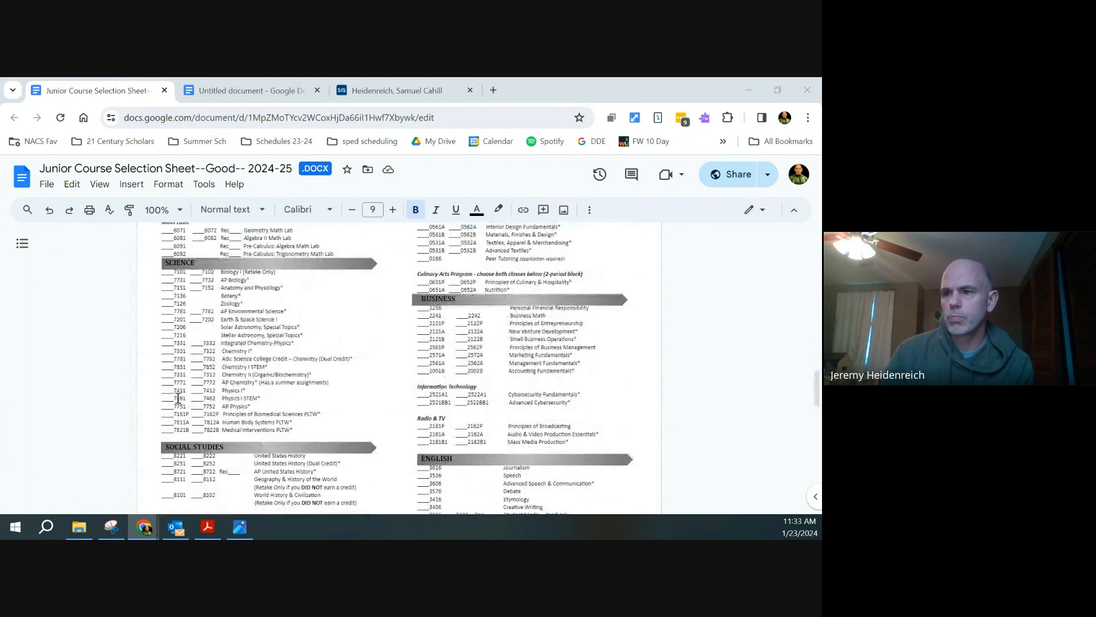
pyautogui.click(172, 467)
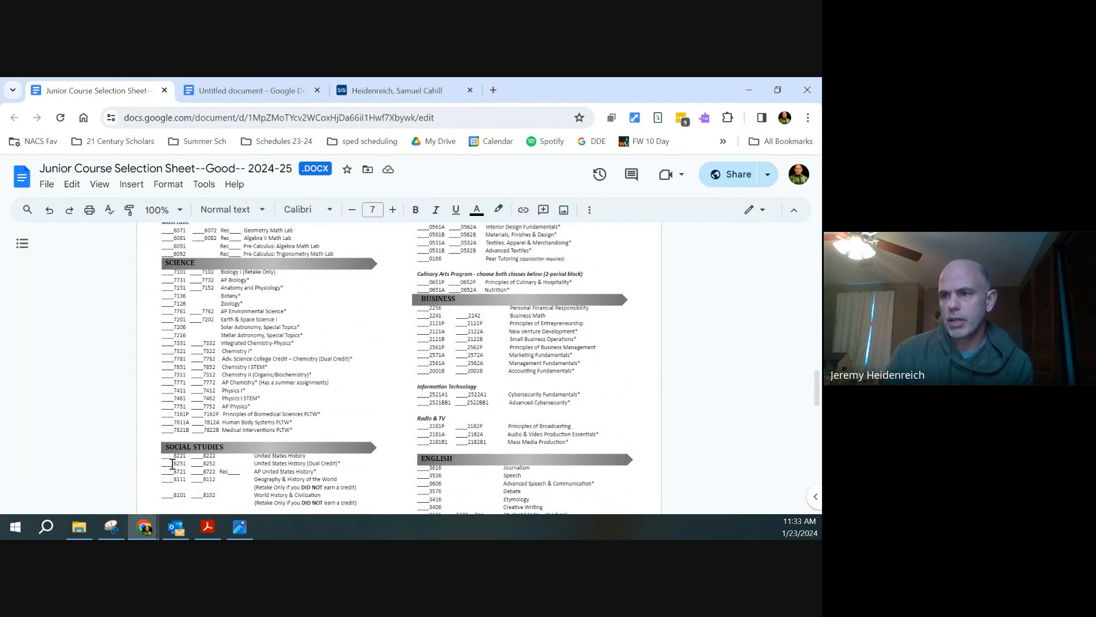
pyautogui.moveTo(172, 464); pyautogui.dragTo(219, 464)
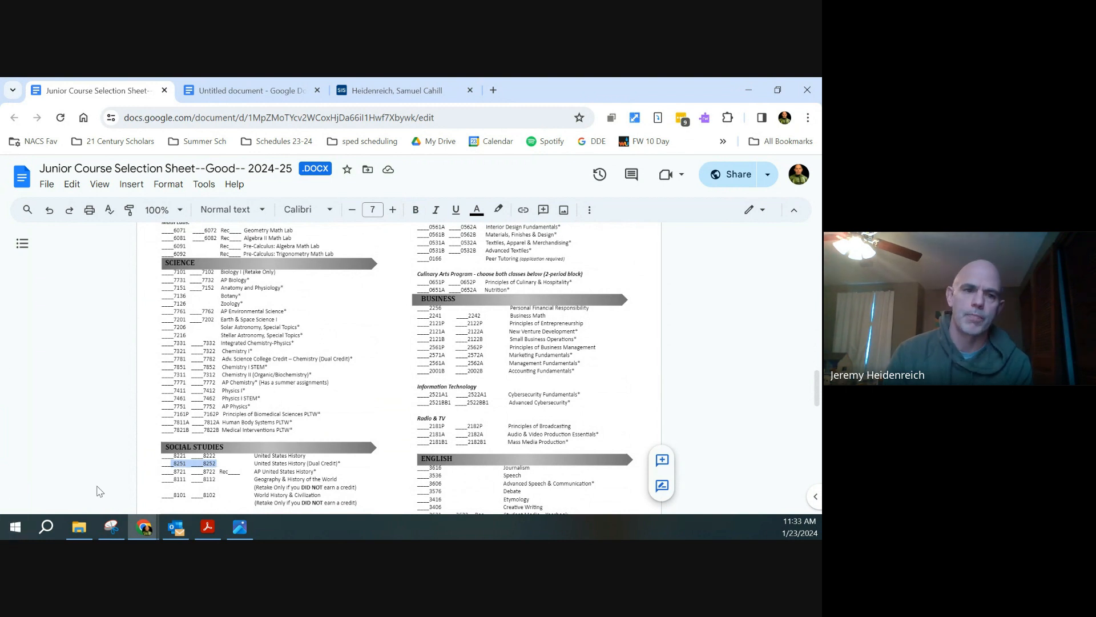
pyautogui.click(241, 86)
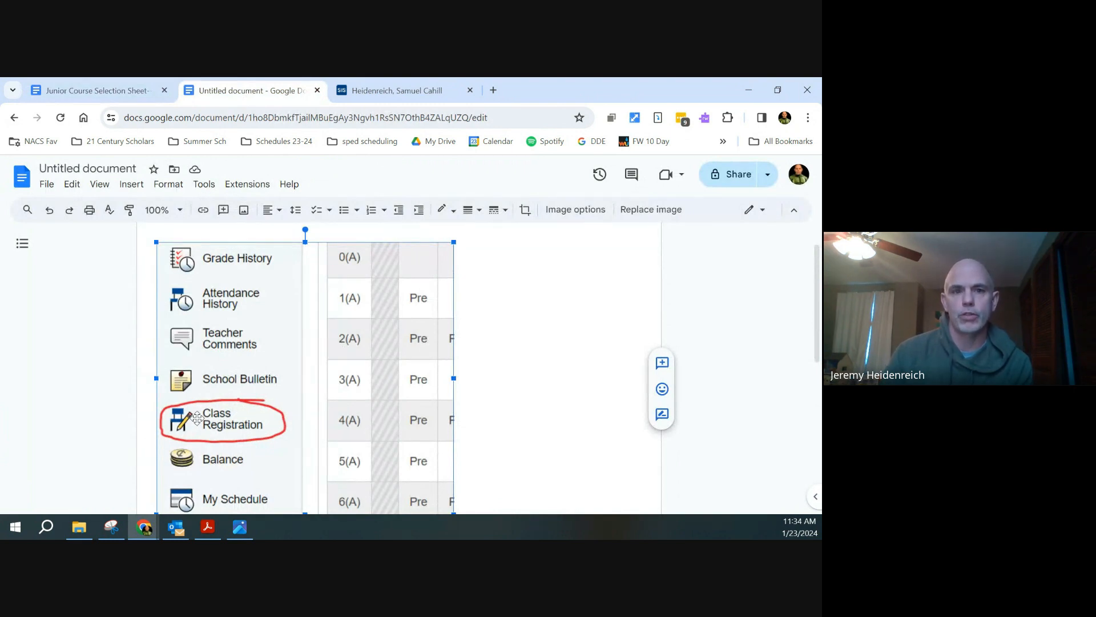
# Switch to PowerSchool and request English 11 Honors-S1 and English 11 Honors-S2 under Grade 11 English
pyautogui.click(435, 95)
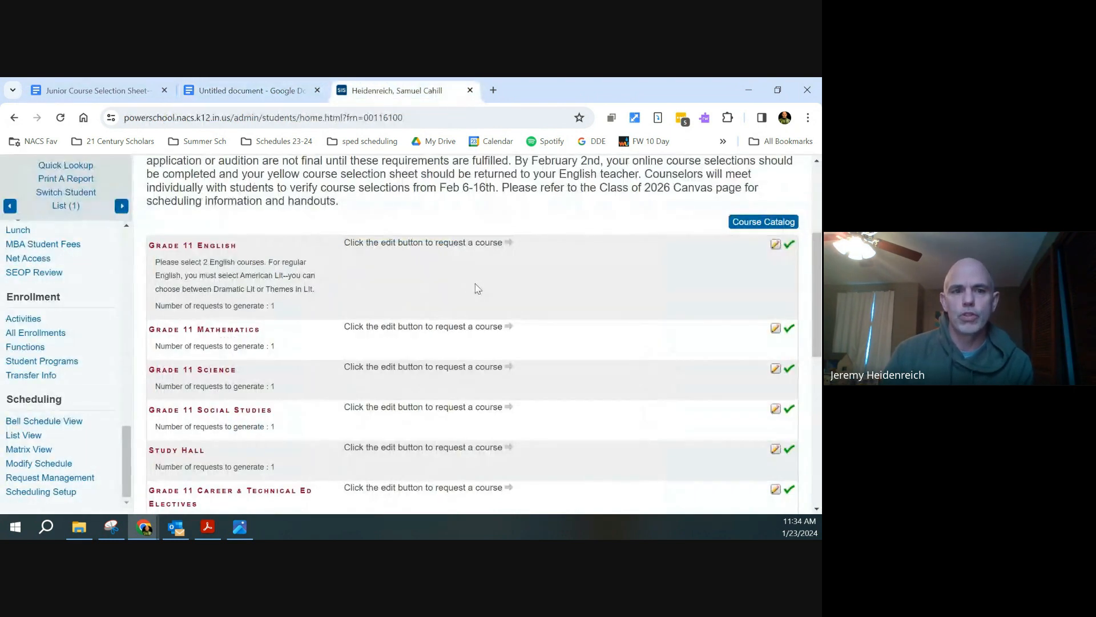
pyautogui.scroll(-1, 534, 288)
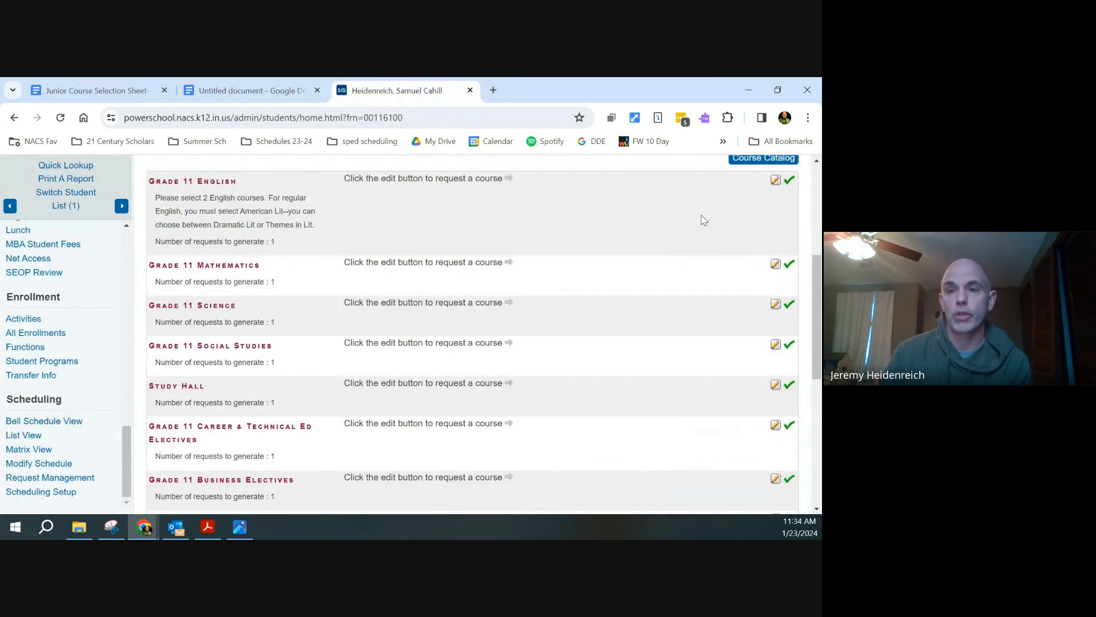
pyautogui.click(776, 180)
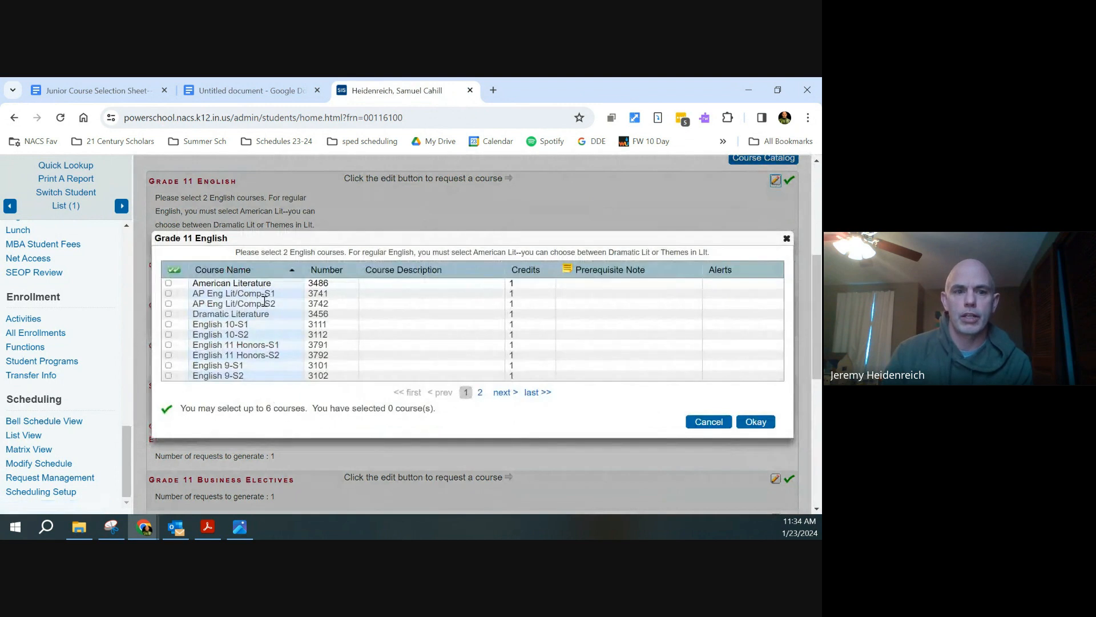
pyautogui.click(169, 345)
pyautogui.click(169, 355)
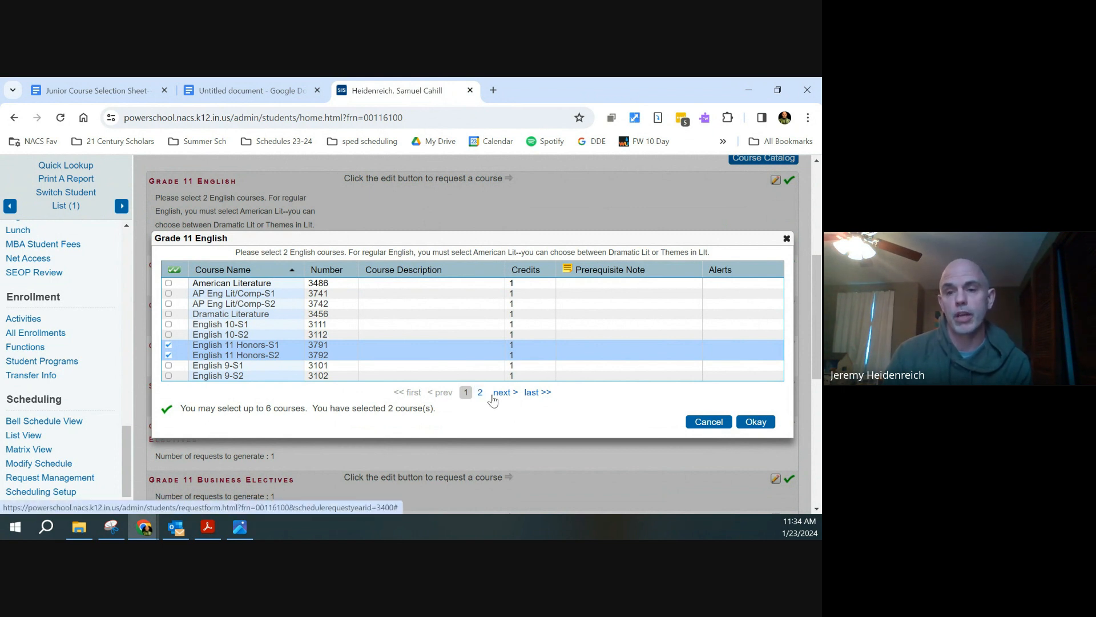
pyautogui.click(756, 421)
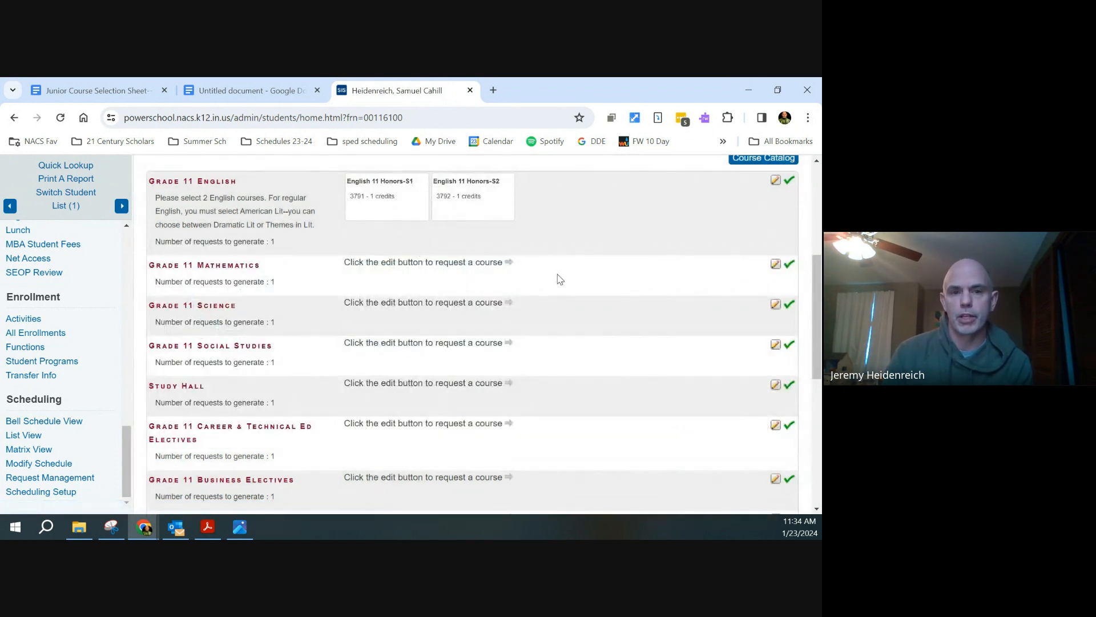
# Request Algebra II CTE-S1 and Algebra II CTE-S2 under Grade 11 Mathematics
pyautogui.click(775, 265)
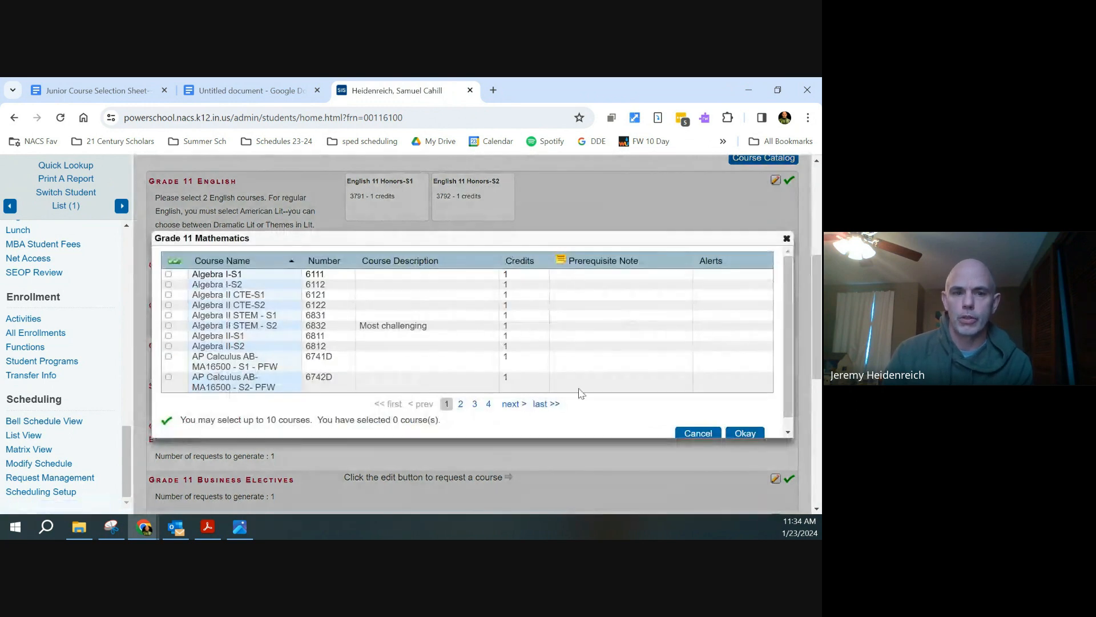
pyautogui.click(168, 295)
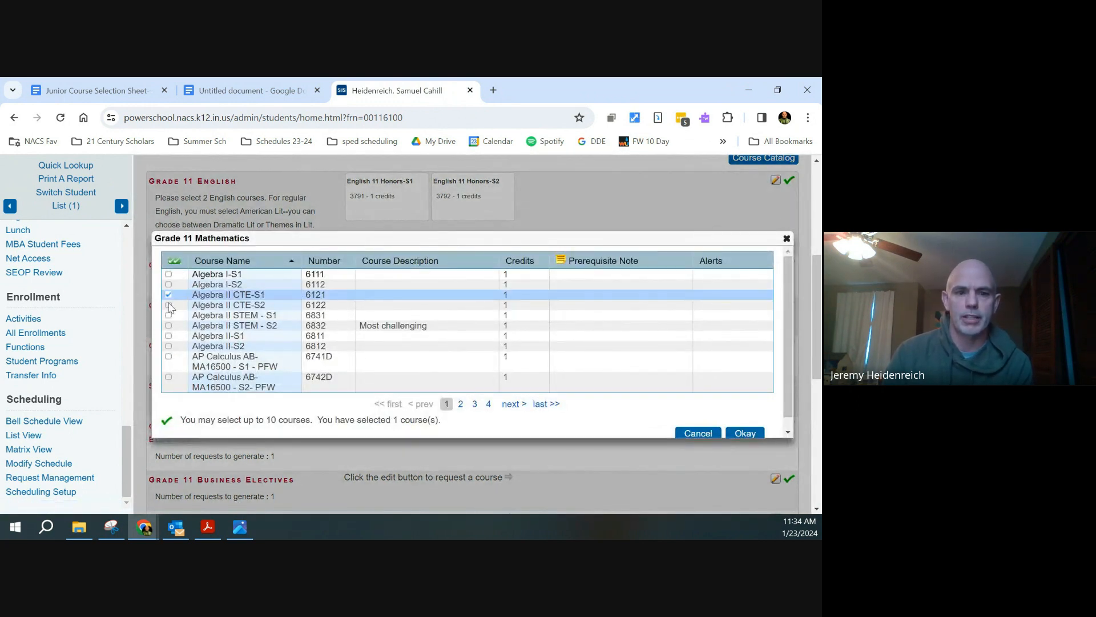
pyautogui.click(169, 305)
pyautogui.click(745, 433)
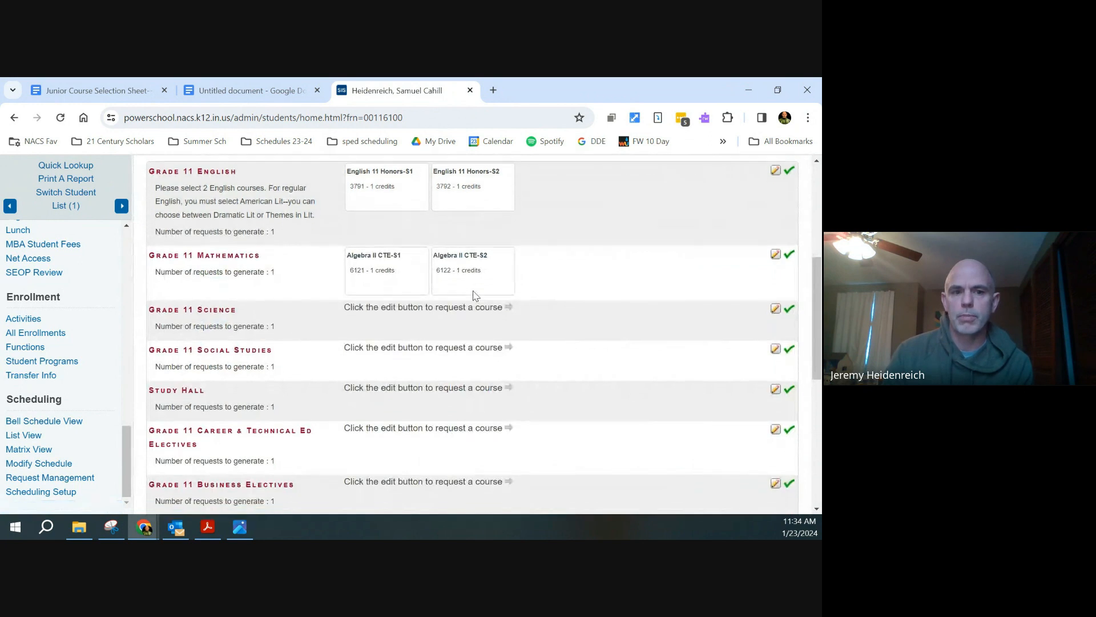
# Open the Grade 11 Social Studies course choices and check the dual-credit United States History numbers on the course selection sheet
pyautogui.scroll(-3, 473, 289)
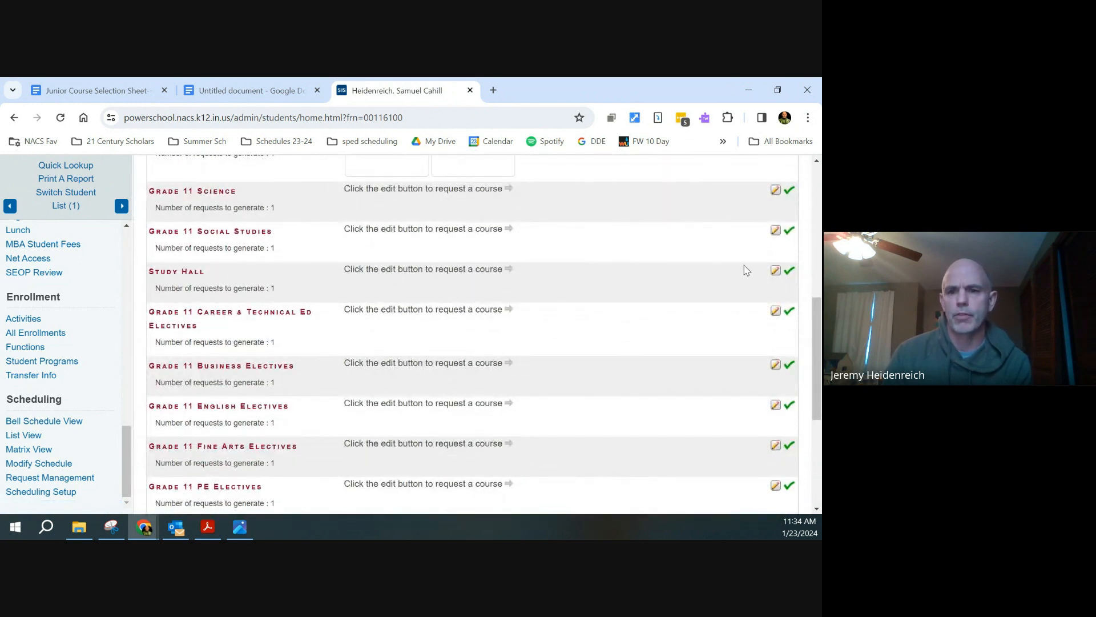
pyautogui.click(775, 229)
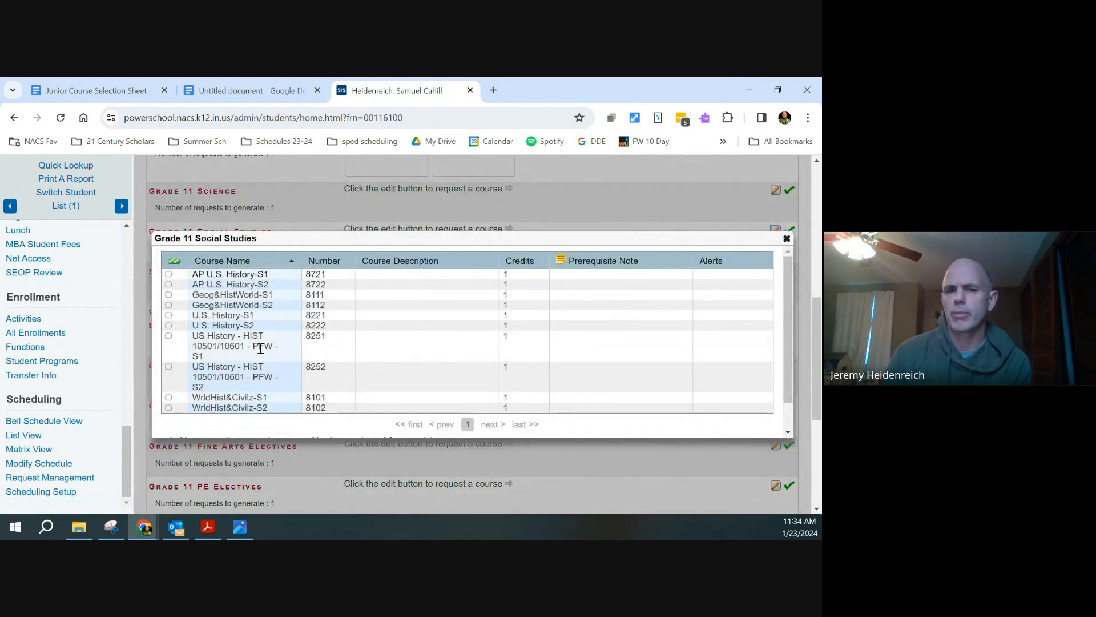
pyautogui.click(130, 90)
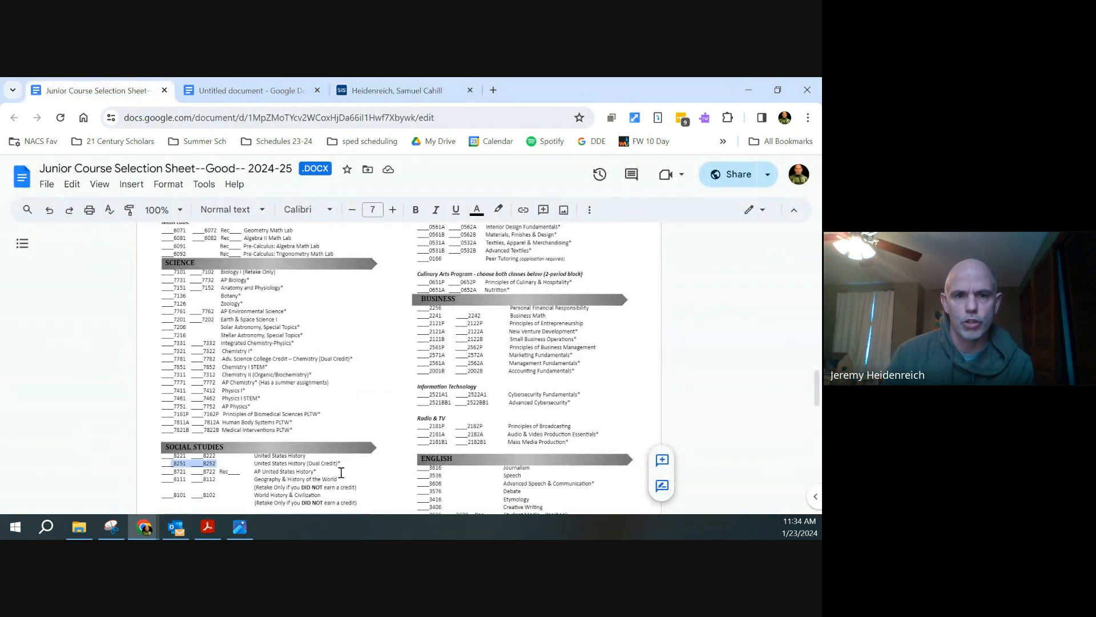
pyautogui.click(394, 91)
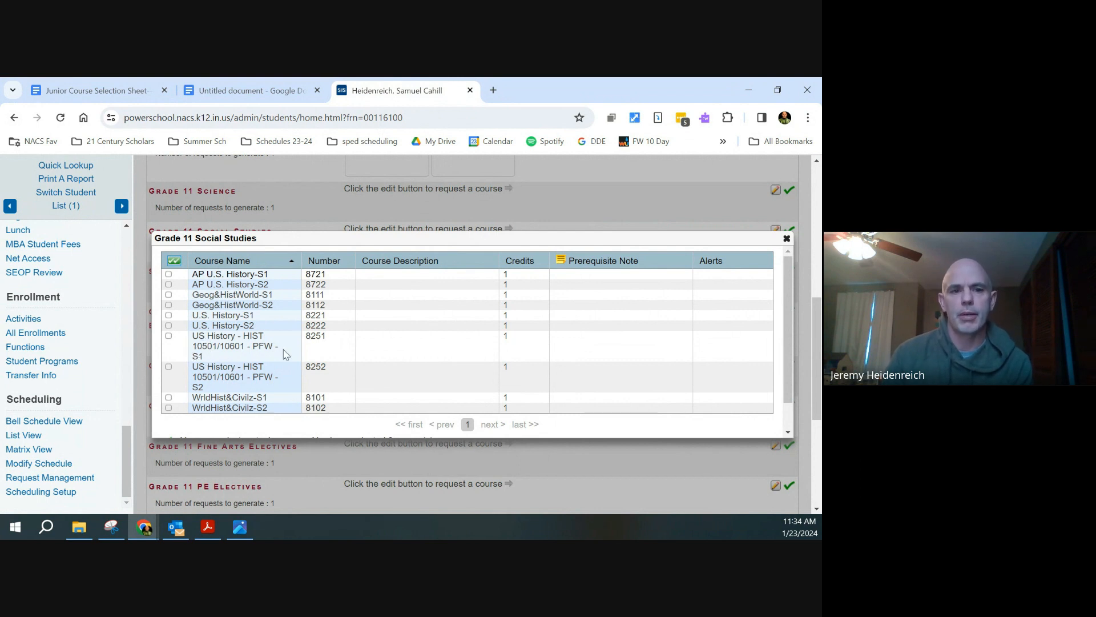
# Request both semesters of US History - HIST 10501/10601 - PFW, numbers 8251 and 8252, under Grade 11 Social Studies
pyautogui.click(319, 346)
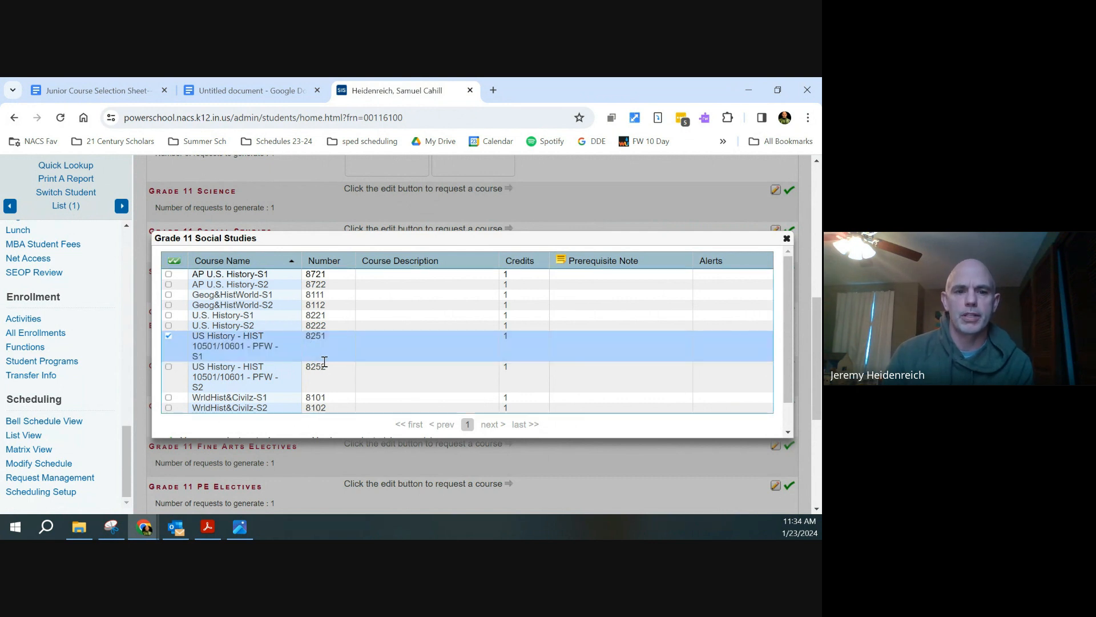
pyautogui.click(168, 336)
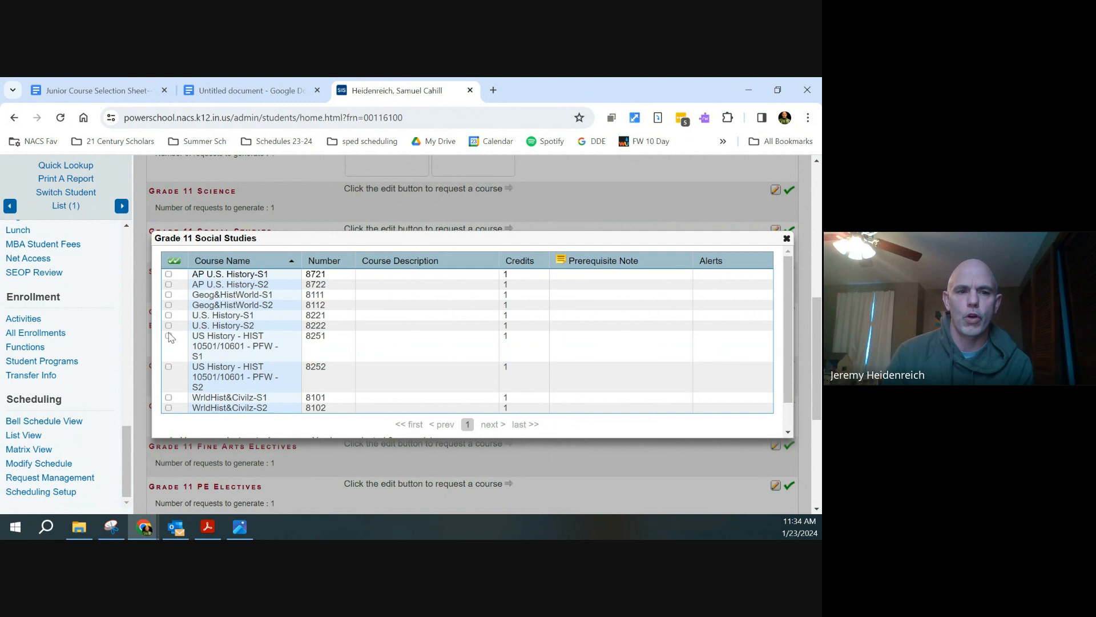
pyautogui.click(168, 336)
pyautogui.click(168, 368)
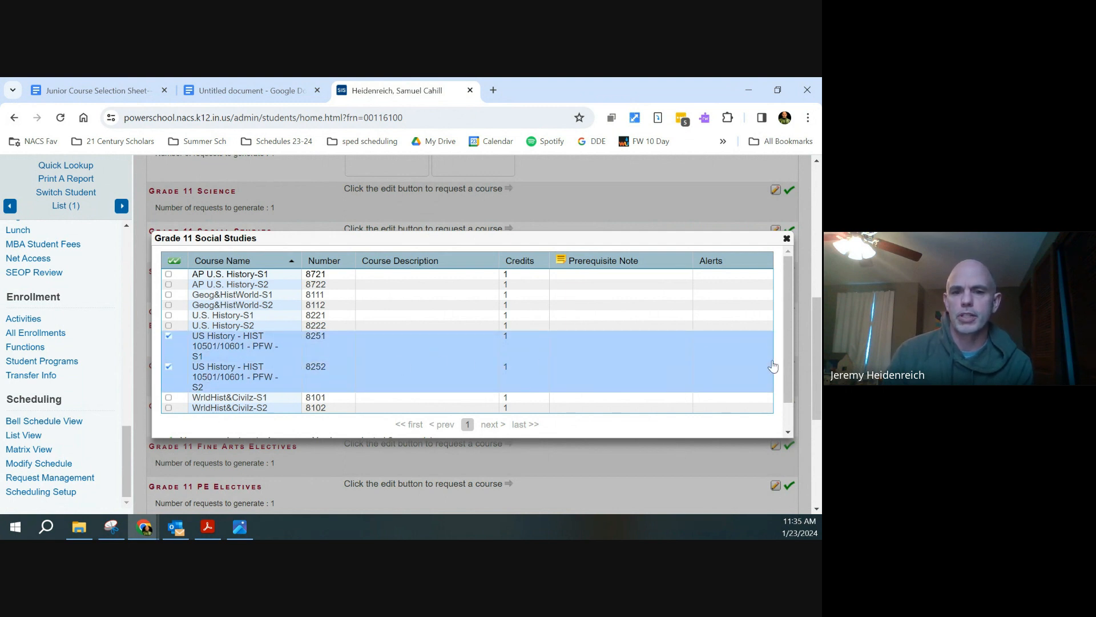
pyautogui.scroll(-1, 722, 371)
pyautogui.click(745, 422)
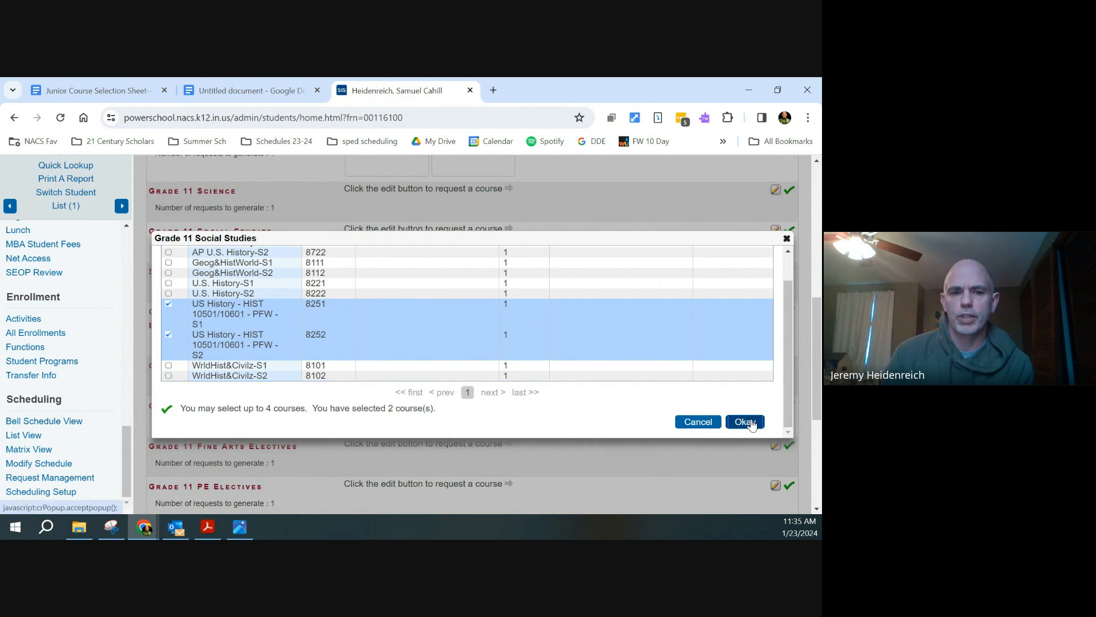
# Request Study Hall-S1 and Study Hall-S2 in the Study Hall group
pyautogui.scroll(-1, 462, 322)
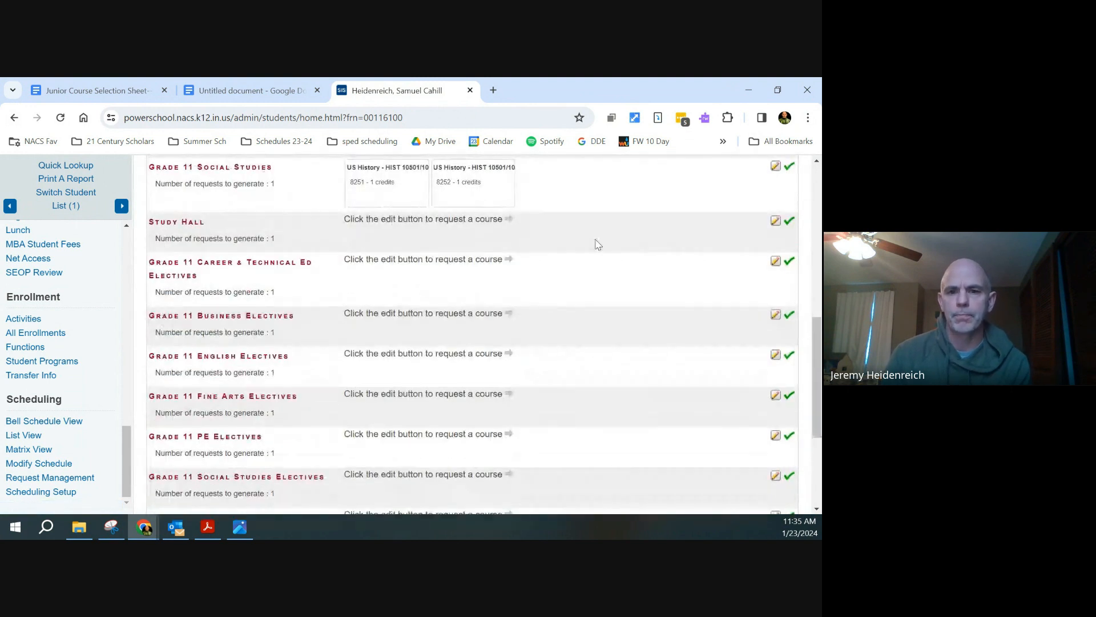
pyautogui.click(775, 221)
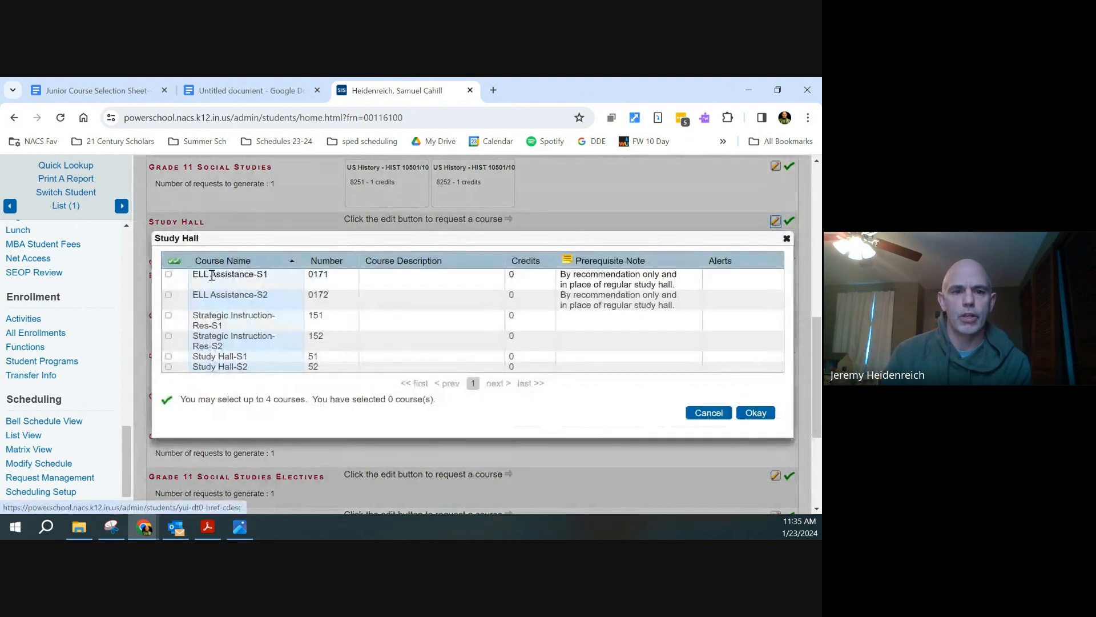
pyautogui.click(168, 357)
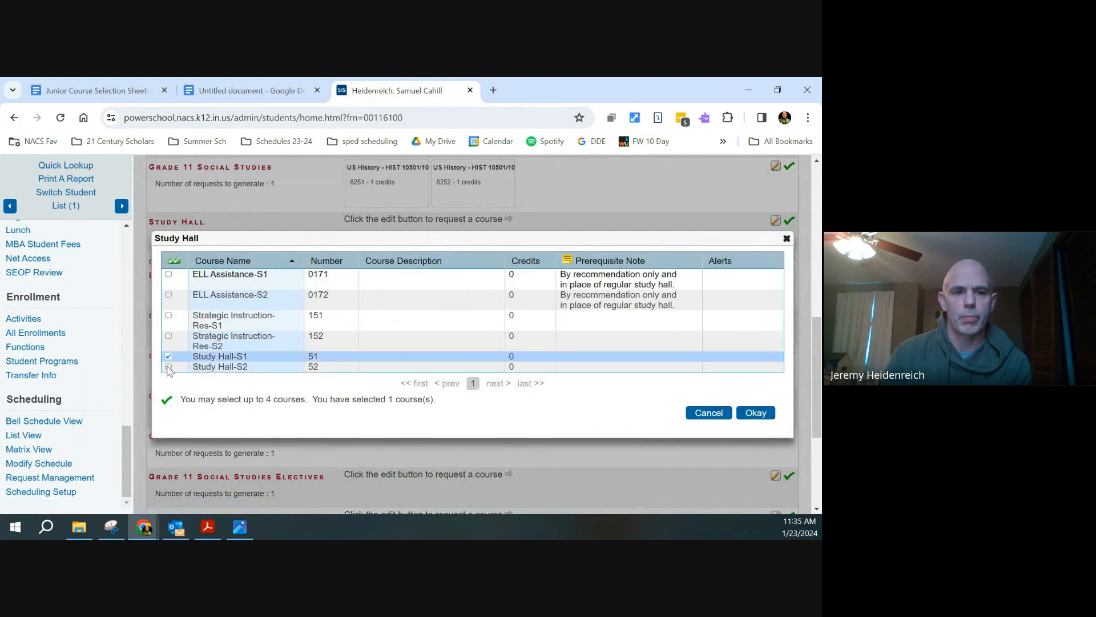
pyautogui.click(756, 413)
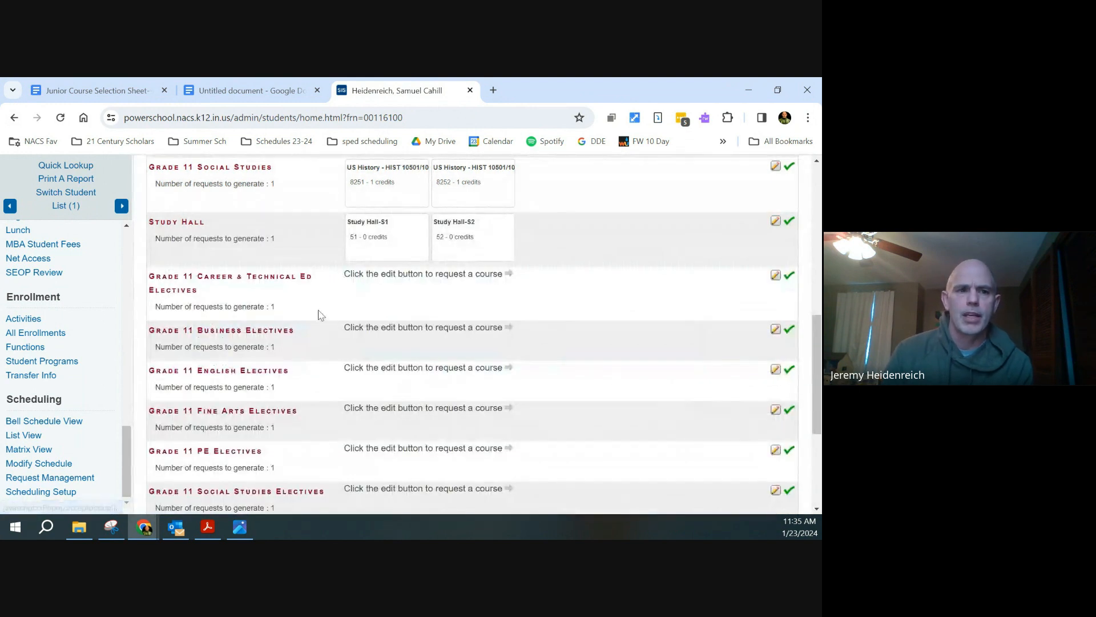
# Compare the elective courses on the selection sheet with PowerSchool's Grade 11 Career & Technical Ed Electives choices, without requesting any course
pyautogui.click(129, 86)
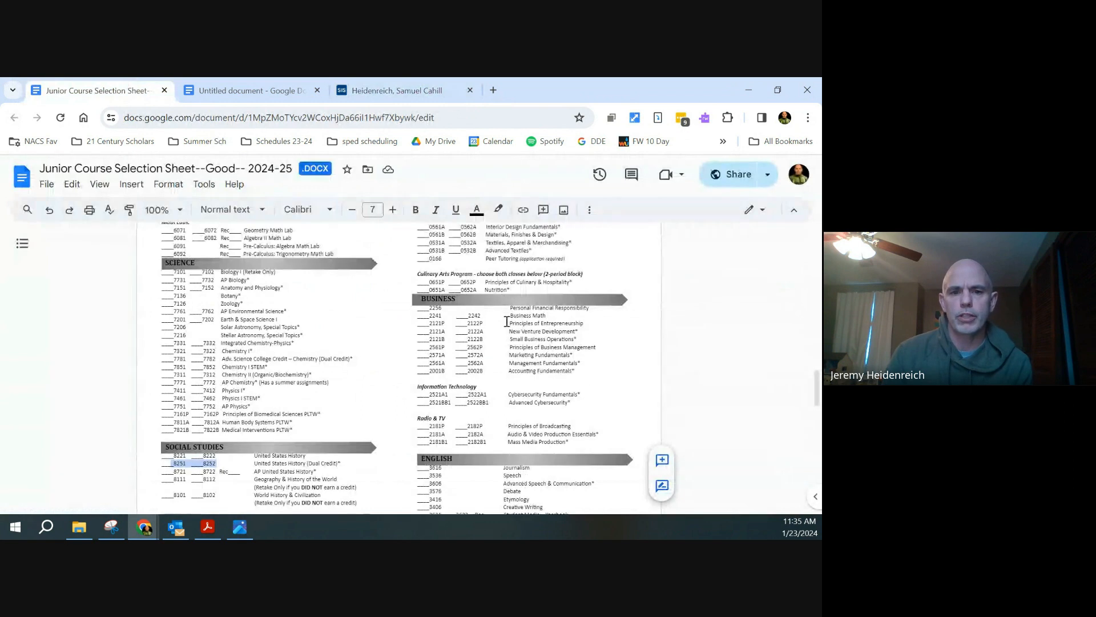
pyautogui.scroll(3, 510, 278)
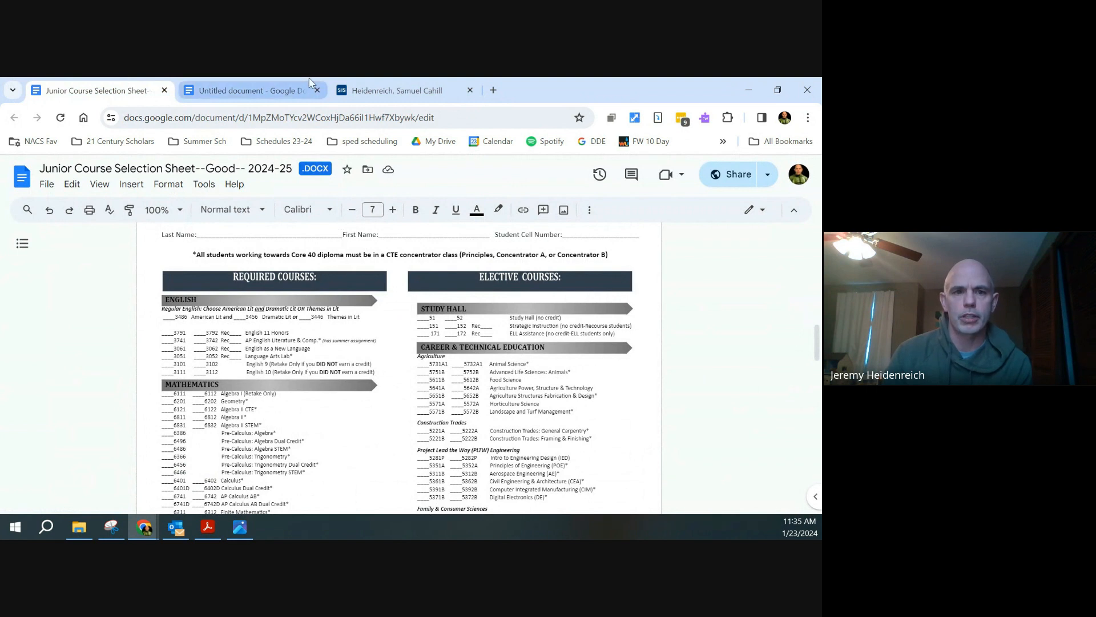
pyautogui.click(375, 91)
pyautogui.scroll(-1, 223, 346)
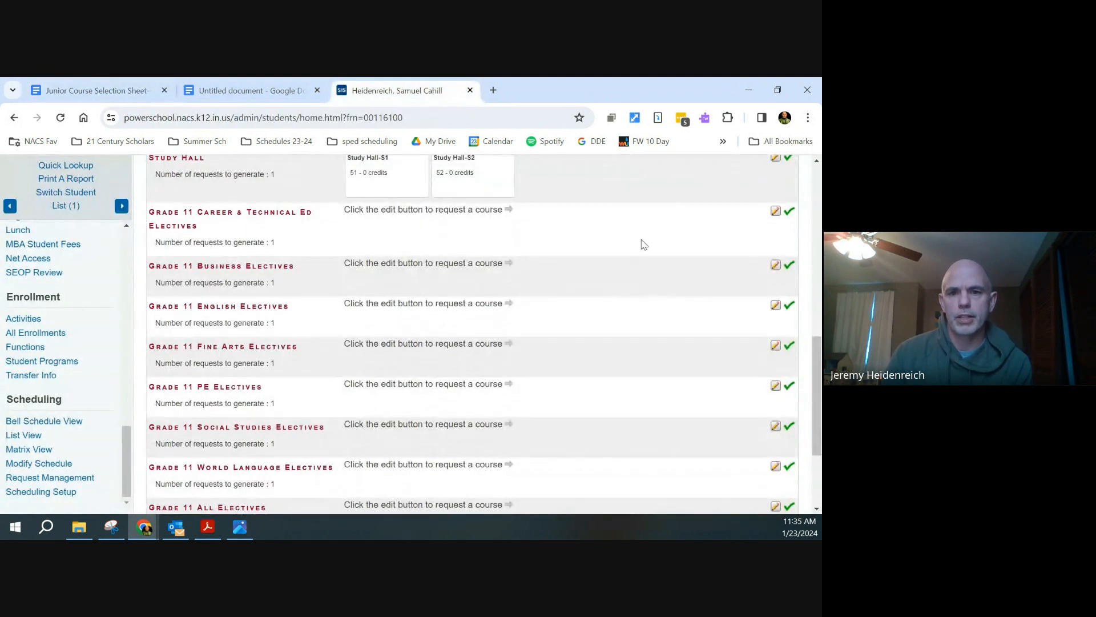
pyautogui.click(776, 210)
pyautogui.scroll(-1, 435, 359)
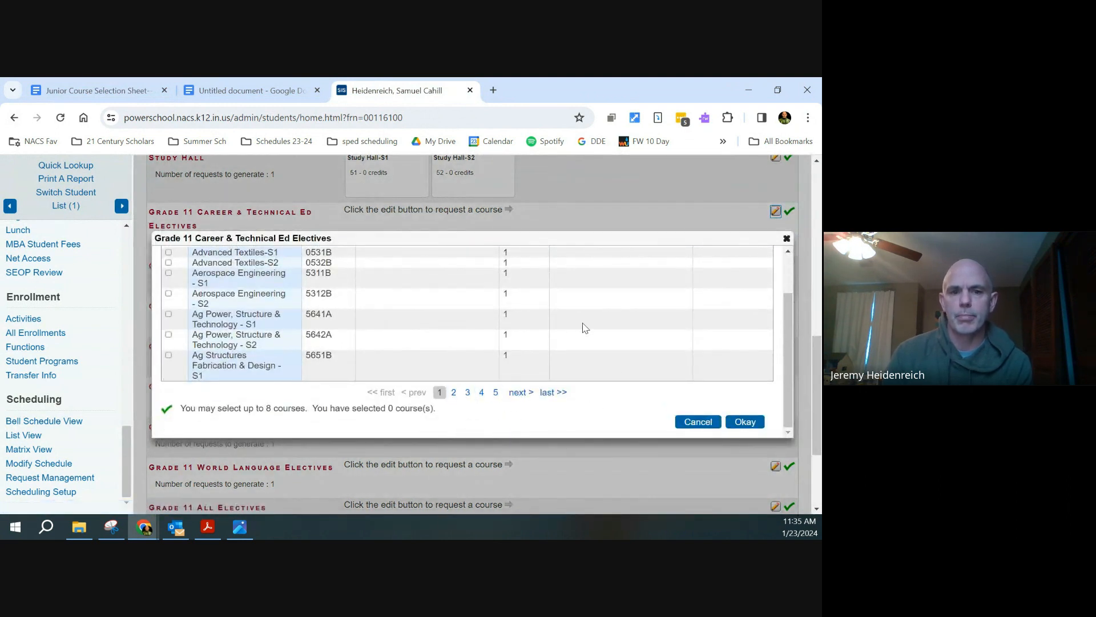
pyautogui.click(787, 239)
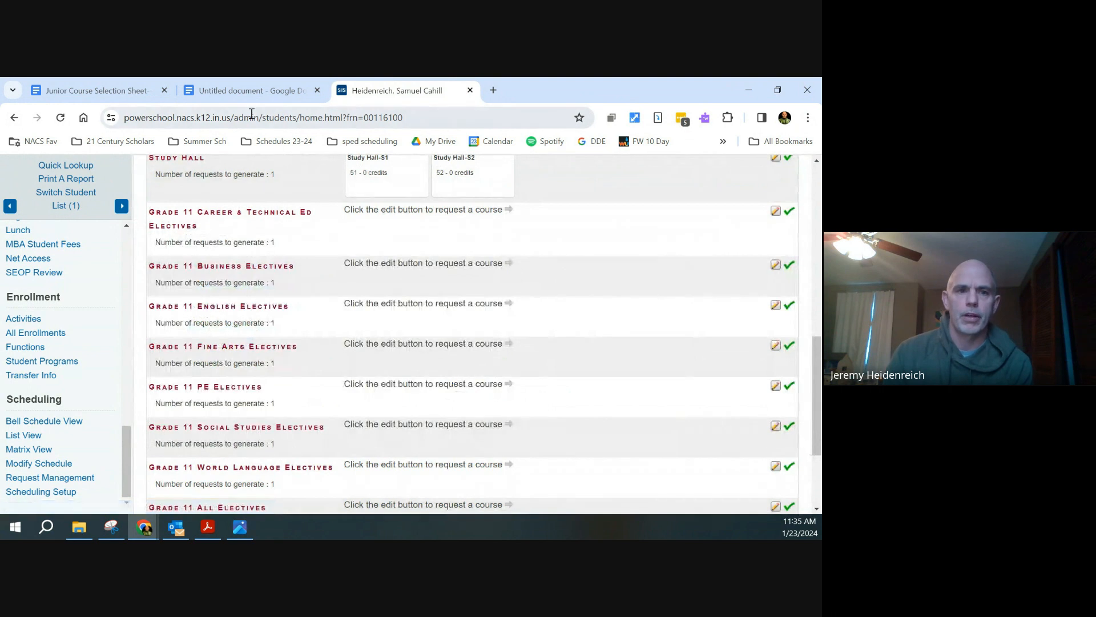
# Check the fine arts, physical education, social studies and world language electives on the course selection sheet and return to PowerSchool
pyautogui.click(120, 92)
pyautogui.scroll(-20, 535, 294)
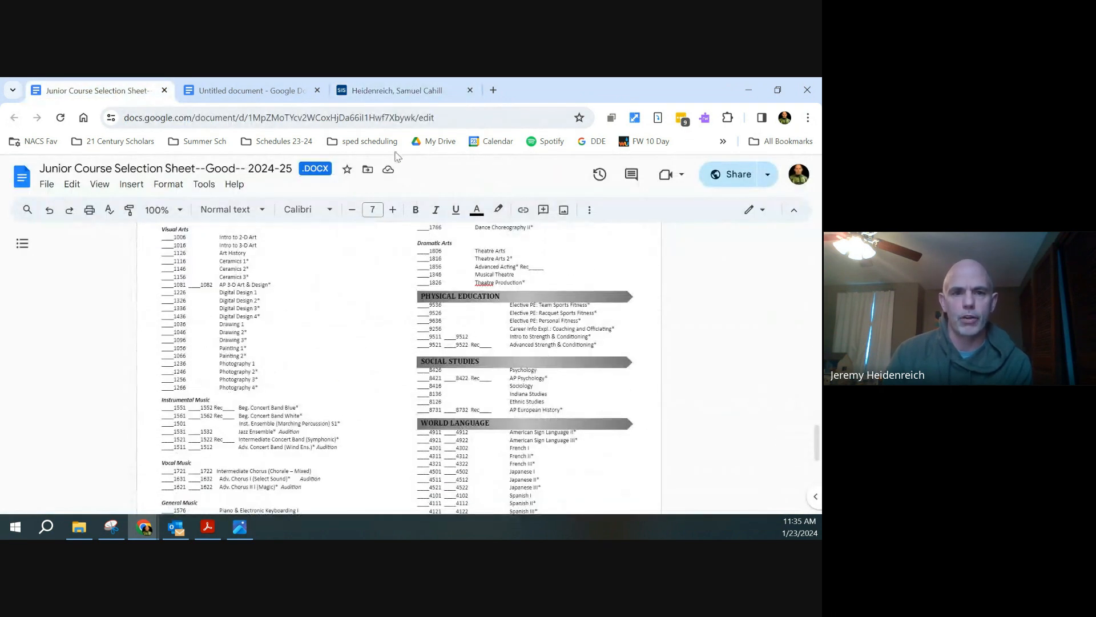
pyautogui.click(384, 91)
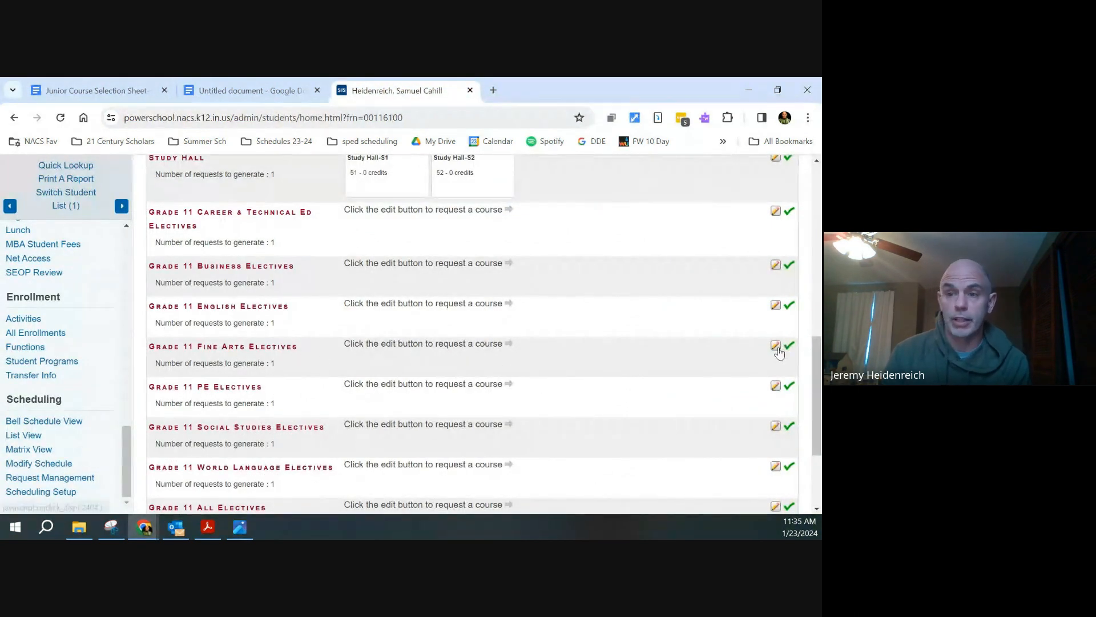
# Check the credit hour totals below the request groups, submit the course requests and review the resulting 2024-2025 request list
pyautogui.scroll(-3, 411, 363)
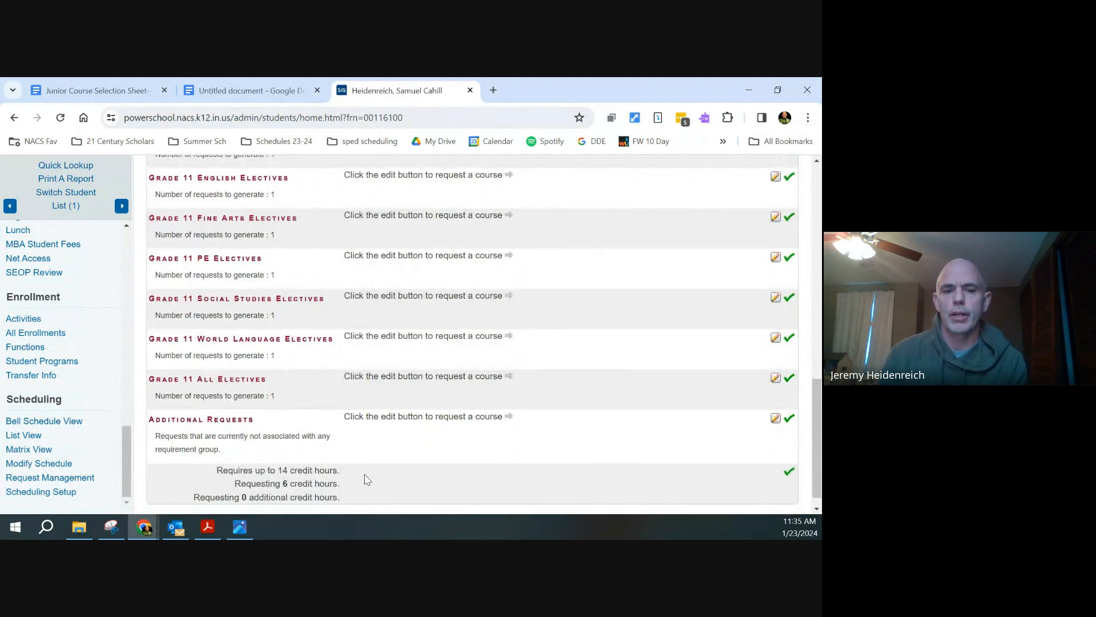
pyautogui.scroll(-1, 354, 466)
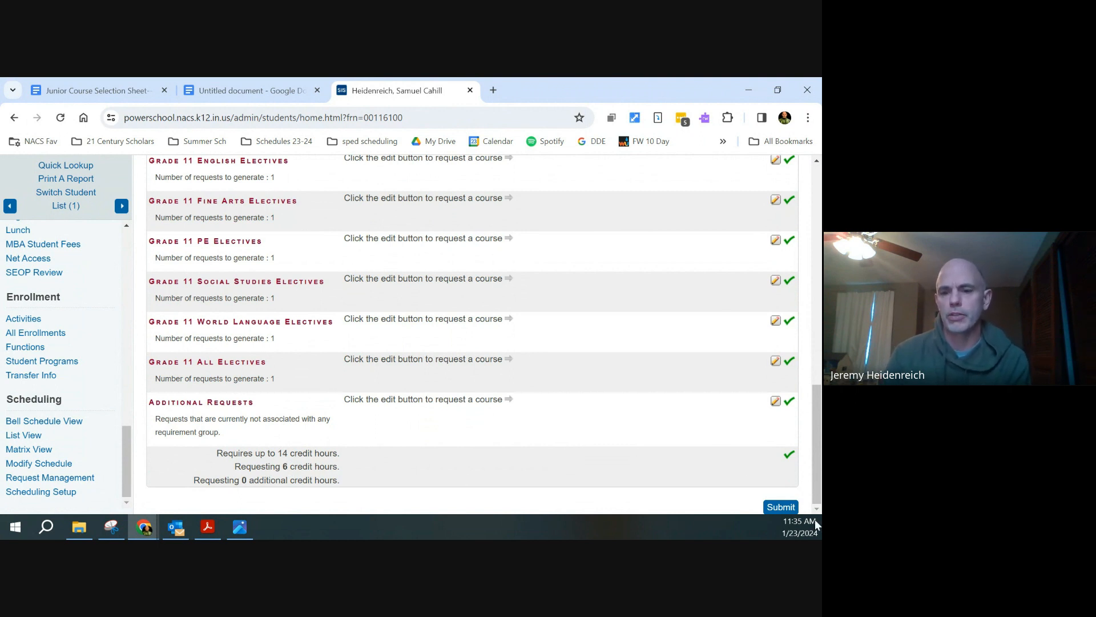
pyautogui.click(783, 509)
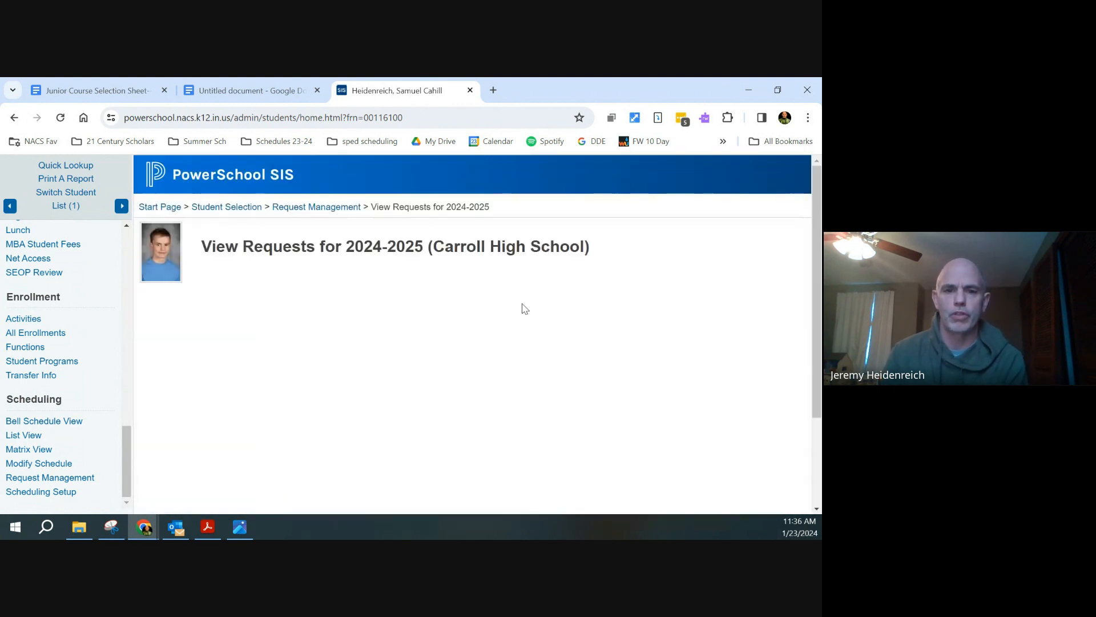
pyautogui.scroll(-3, 409, 331)
pyautogui.scroll(3, 298, 225)
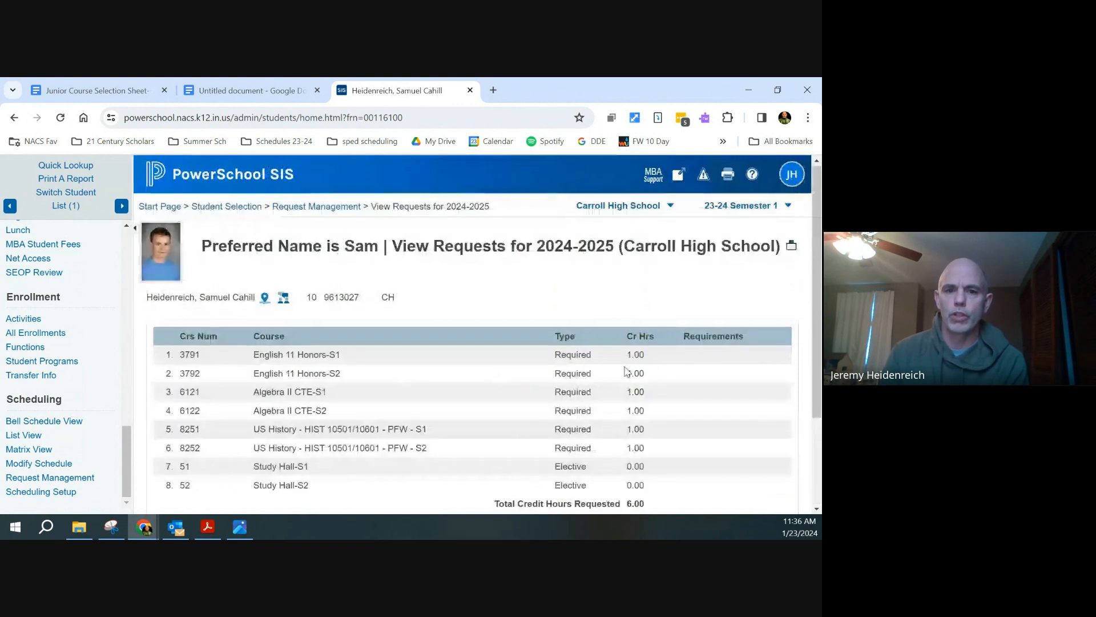
# Check the end of the submitted request list, then compare it with the Class Registration image and sample request list in the untitled Google Docs document
pyautogui.scroll(-3, 537, 360)
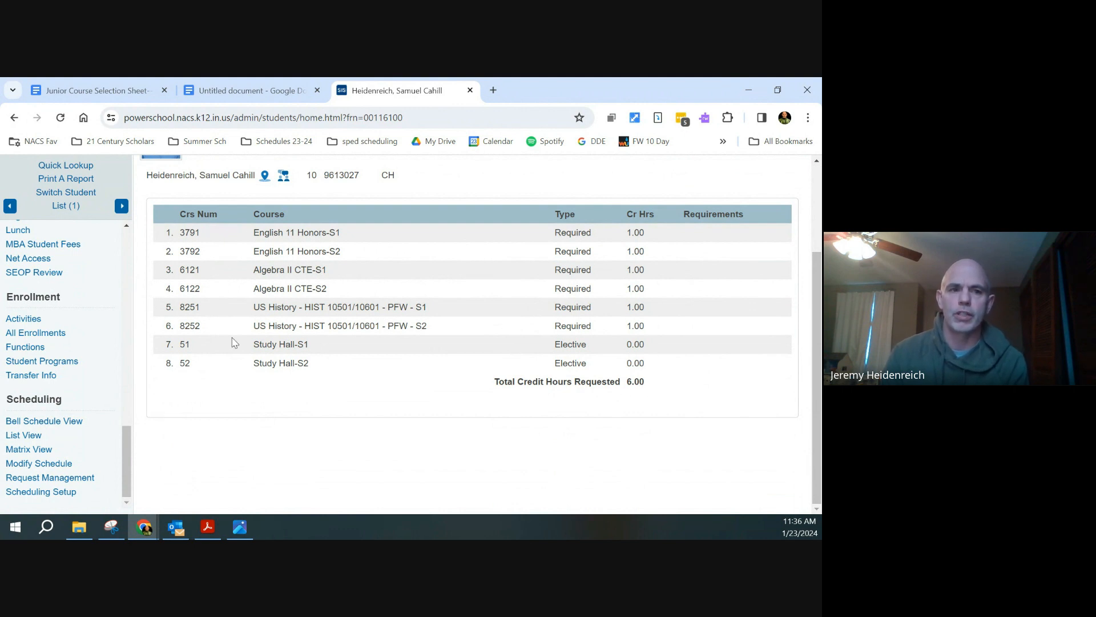
pyautogui.click(246, 91)
pyautogui.scroll(-5, 288, 331)
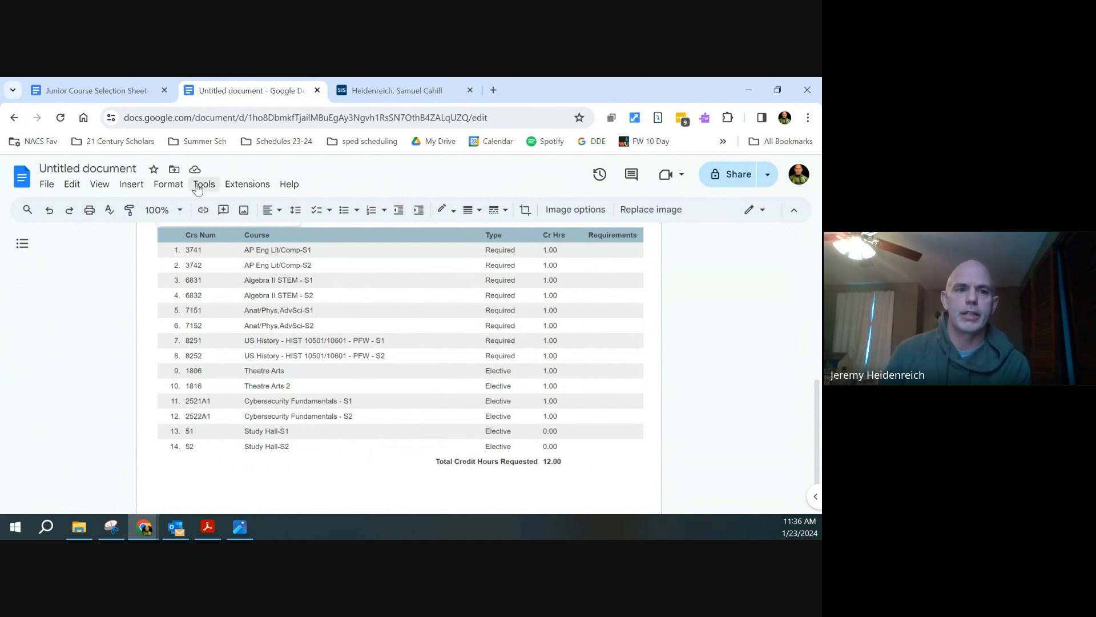
pyautogui.scroll(2, 376, 278)
pyautogui.scroll(5, 375, 278)
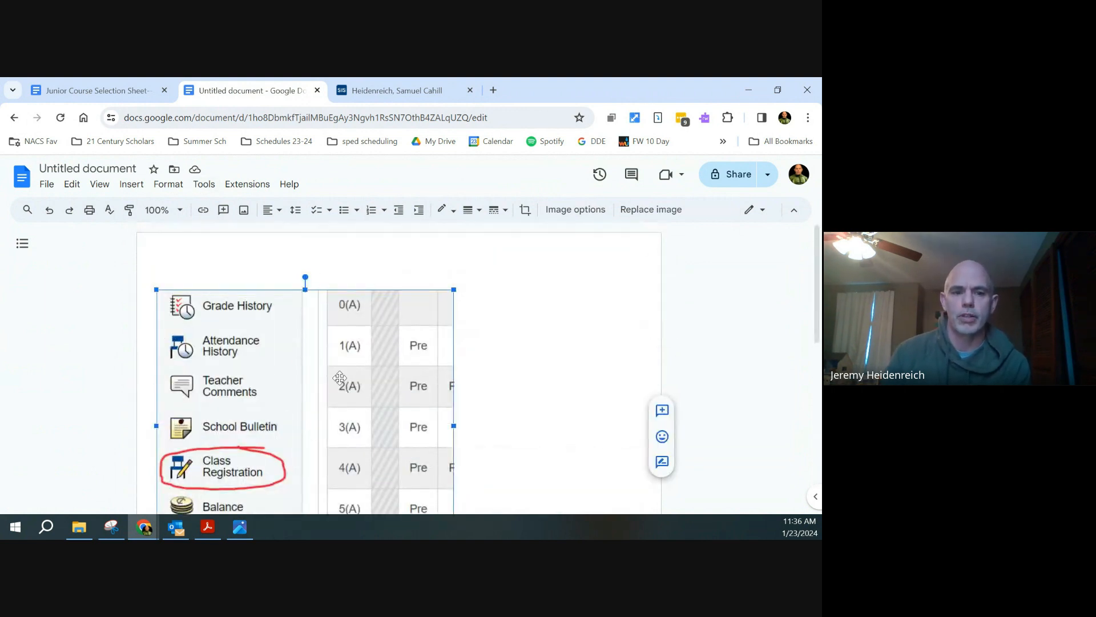
pyautogui.scroll(-2, 339, 371)
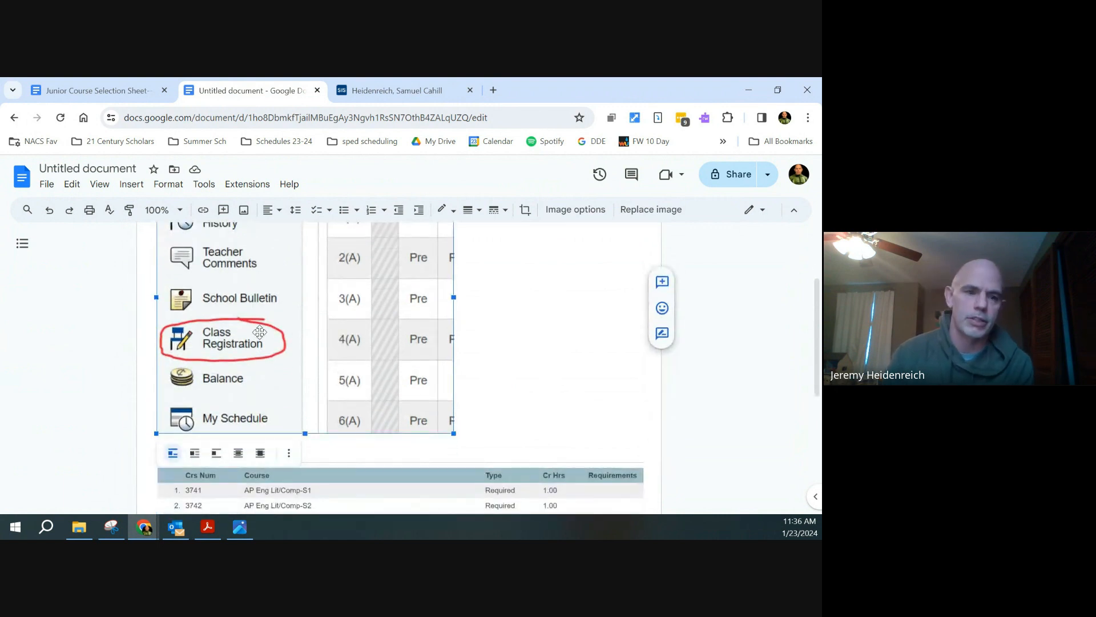
pyautogui.scroll(-5, 260, 332)
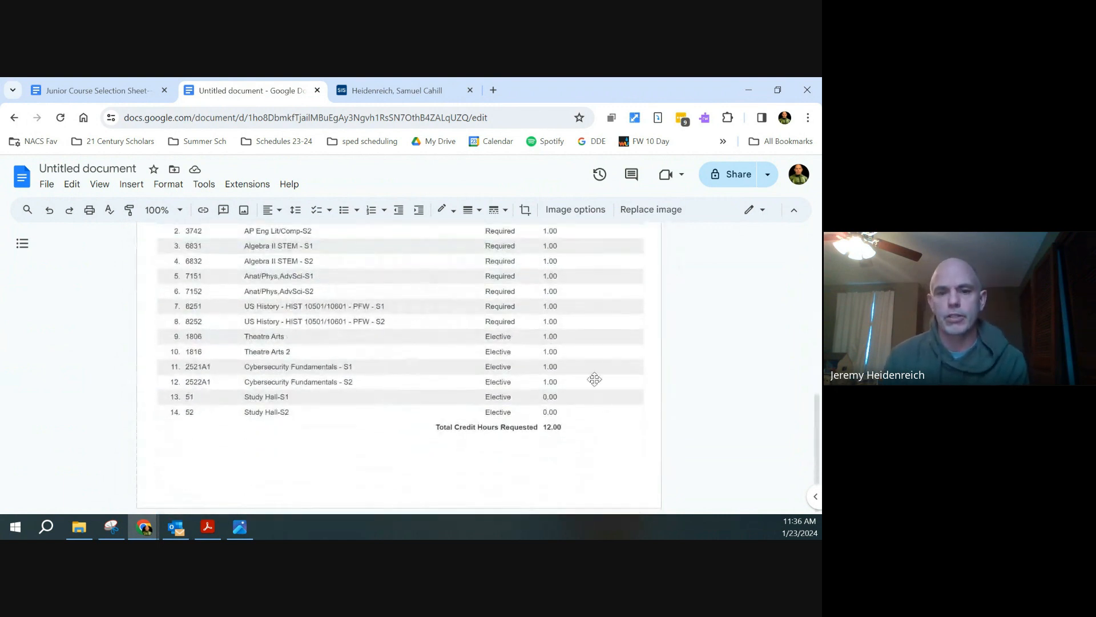
pyautogui.scroll(1, 474, 380)
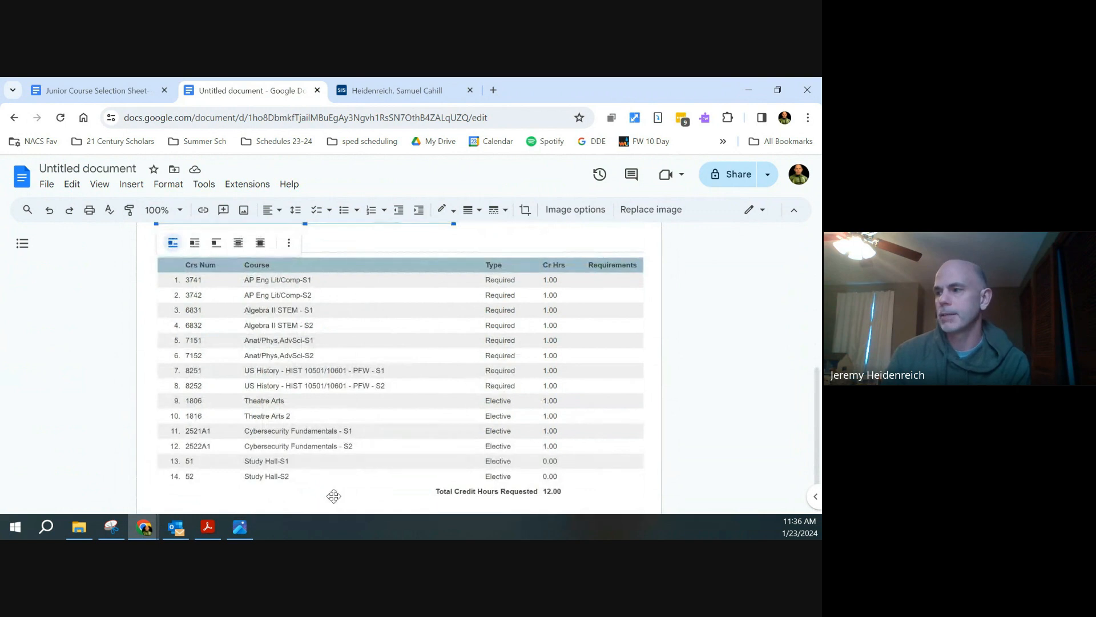